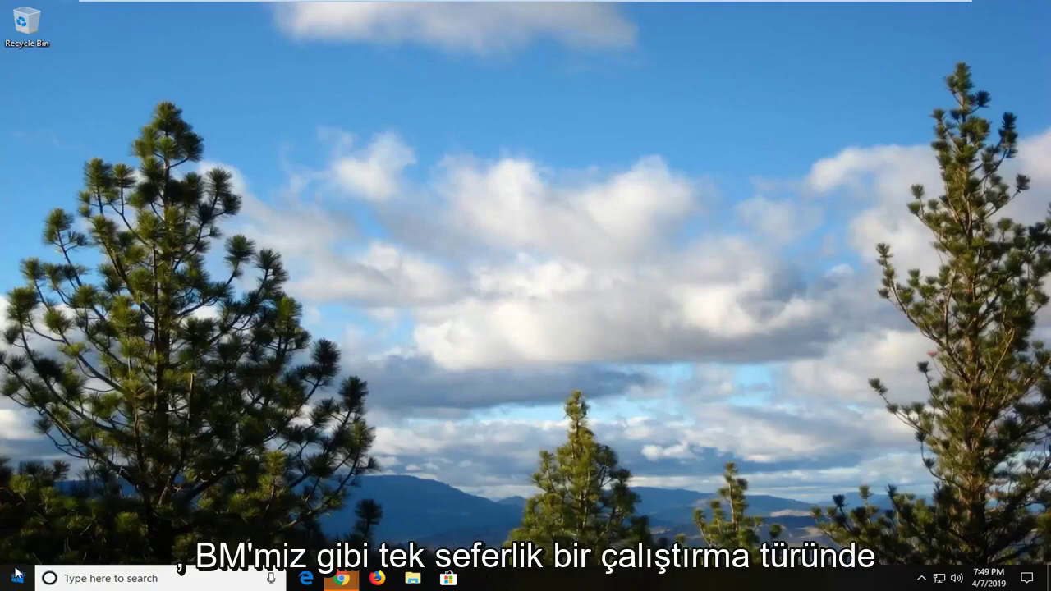
Search the Start menu for 'run'
left_click(15, 578)
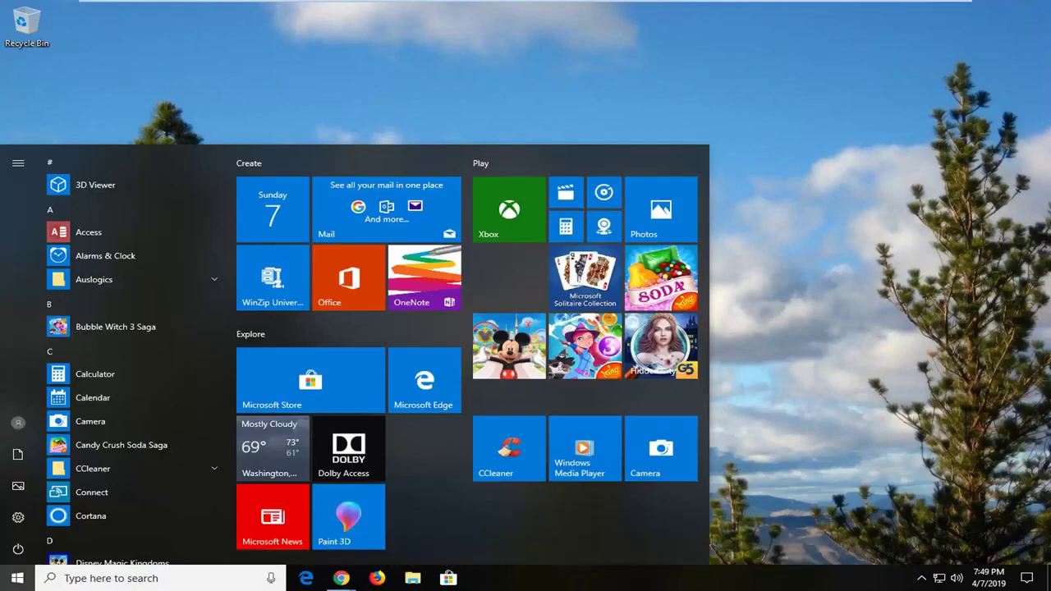
type("r")
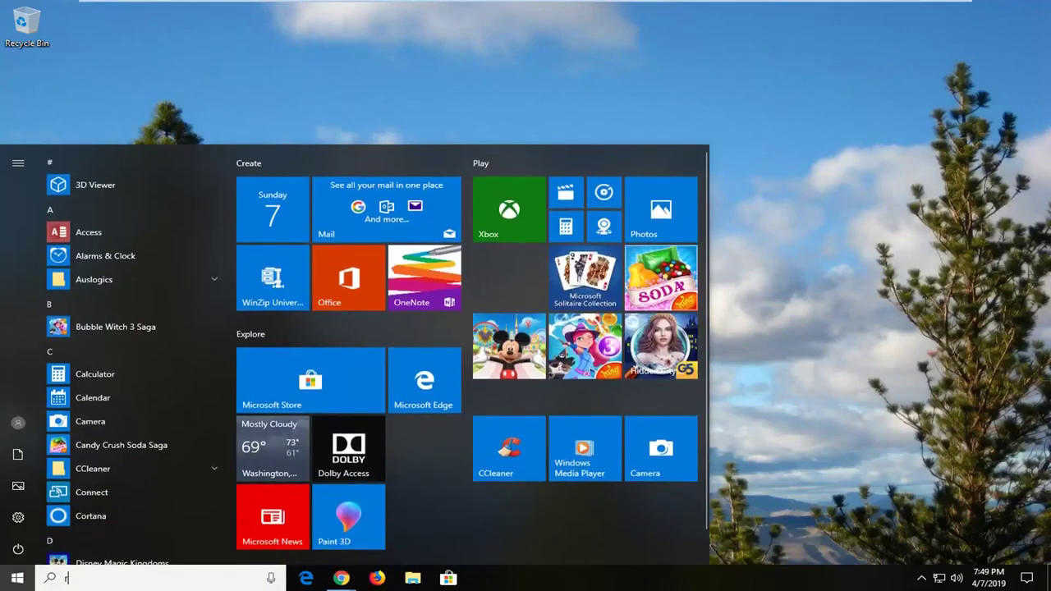
type("un")
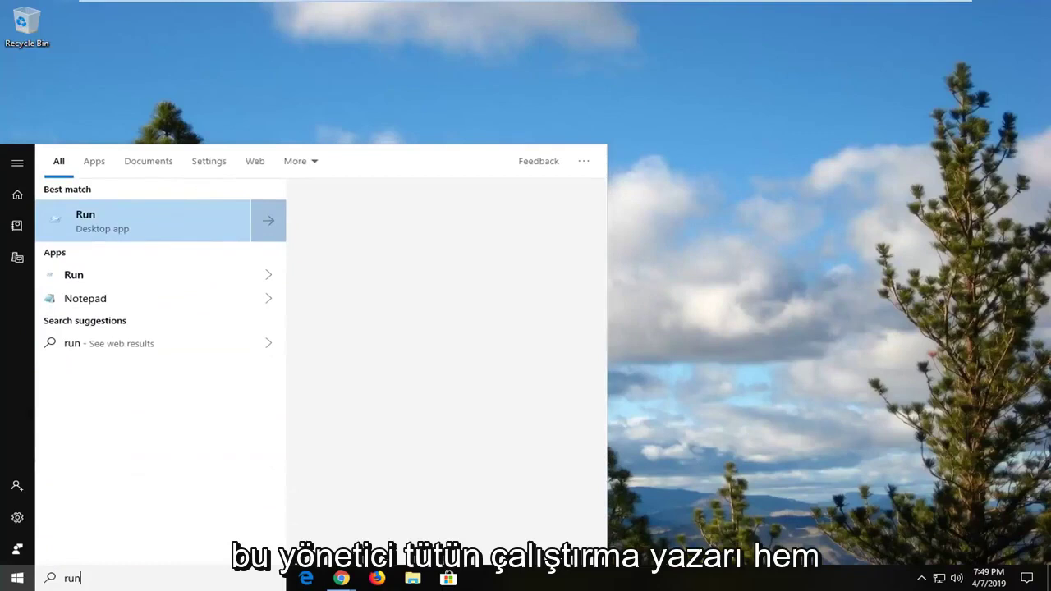
Run appwiz.cpl to review installed programs, then close Programs and Features
left_click(95, 220)
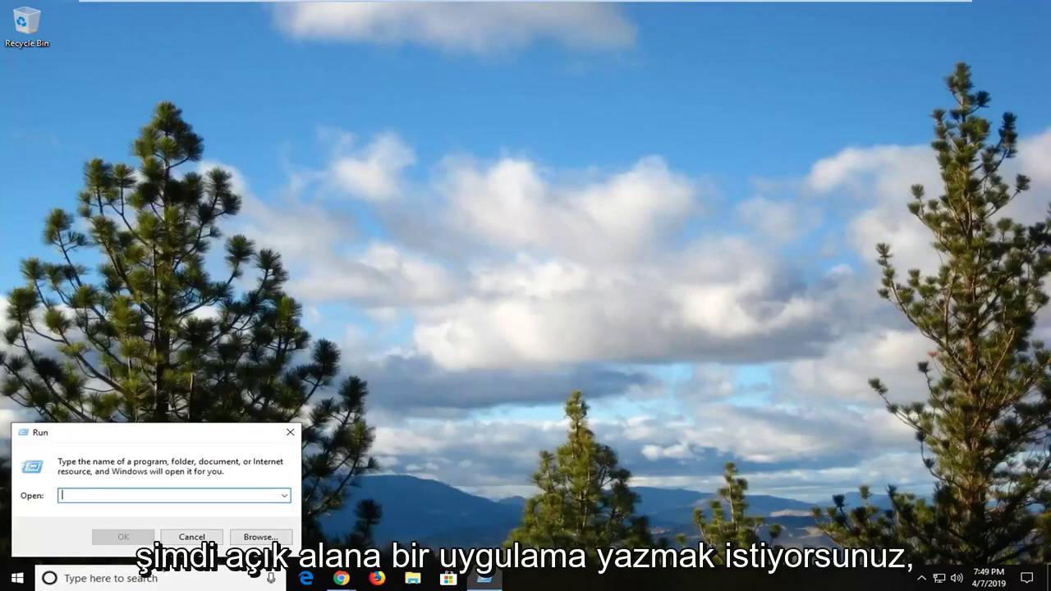
type("app")
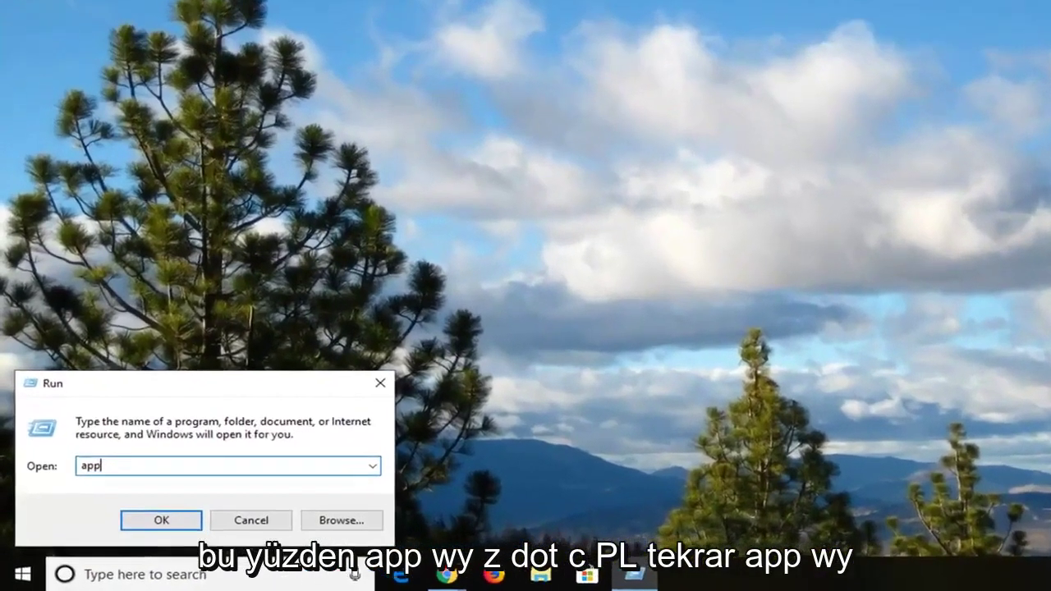
type("wiz.")
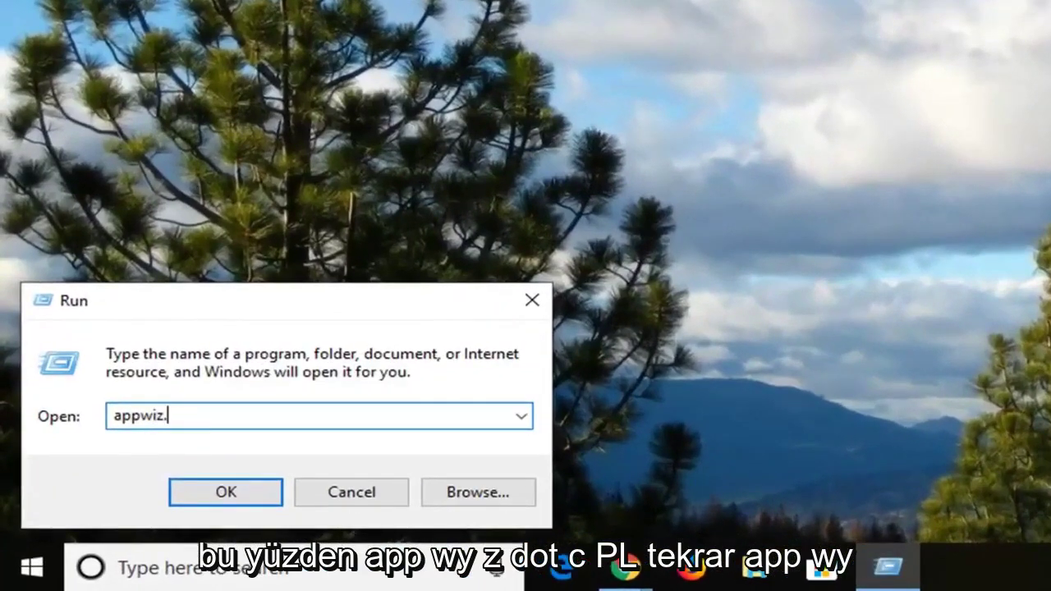
type("cpl")
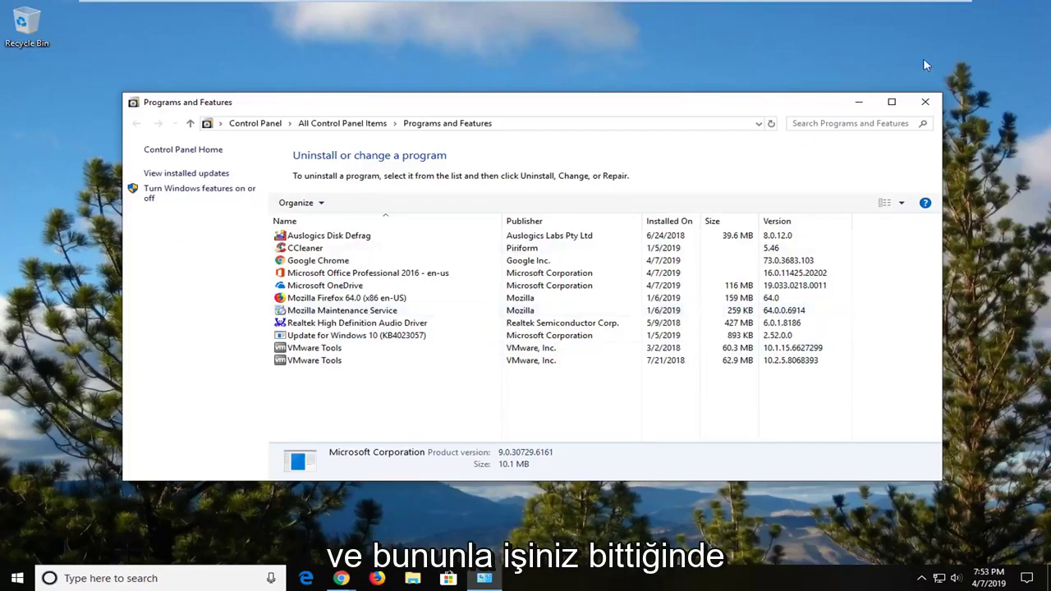
left_click(925, 102)
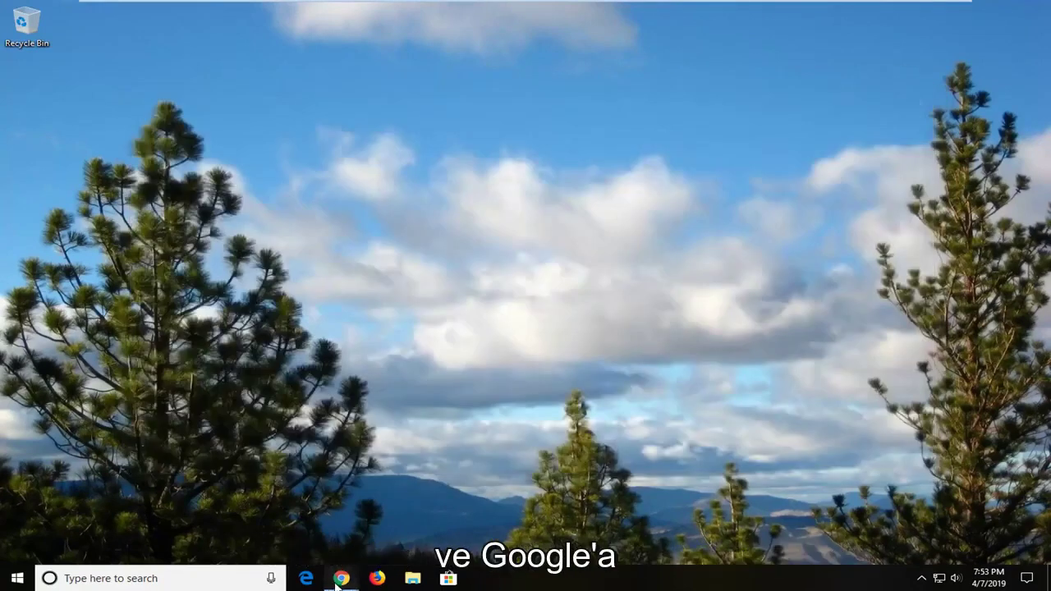
Open Chrome maximized and go to google.com
mouse_move(340, 578)
left_click(314, 505)
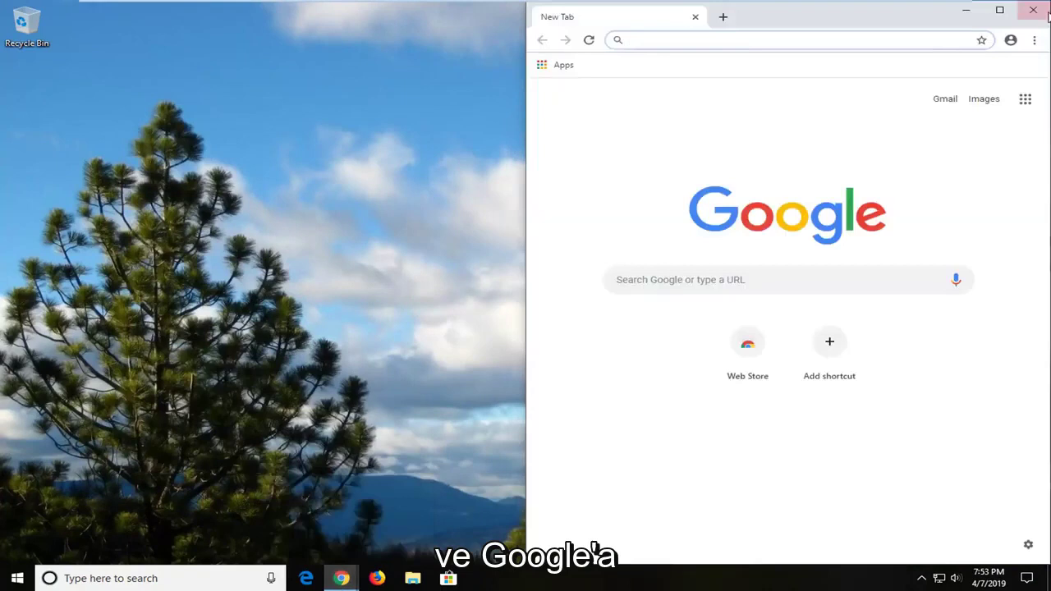
left_click(998, 9)
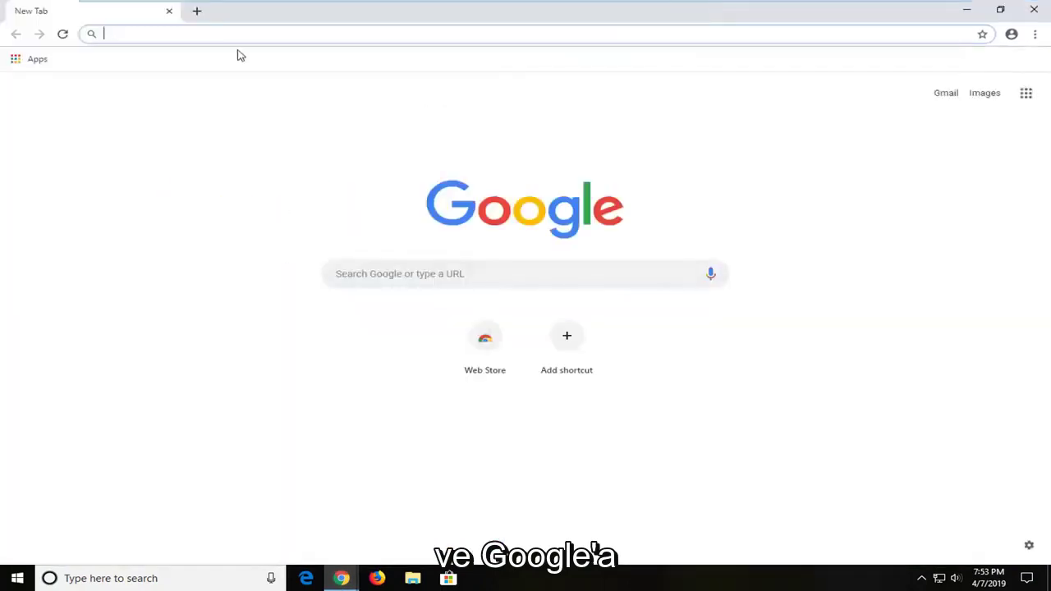
type("google.co")
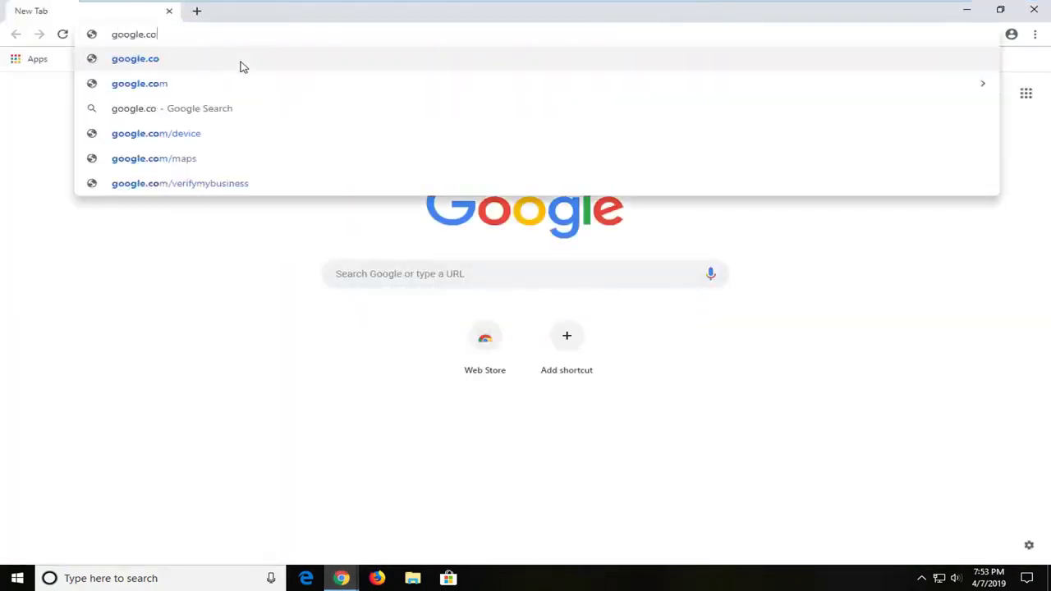
type("m")
key("Return")
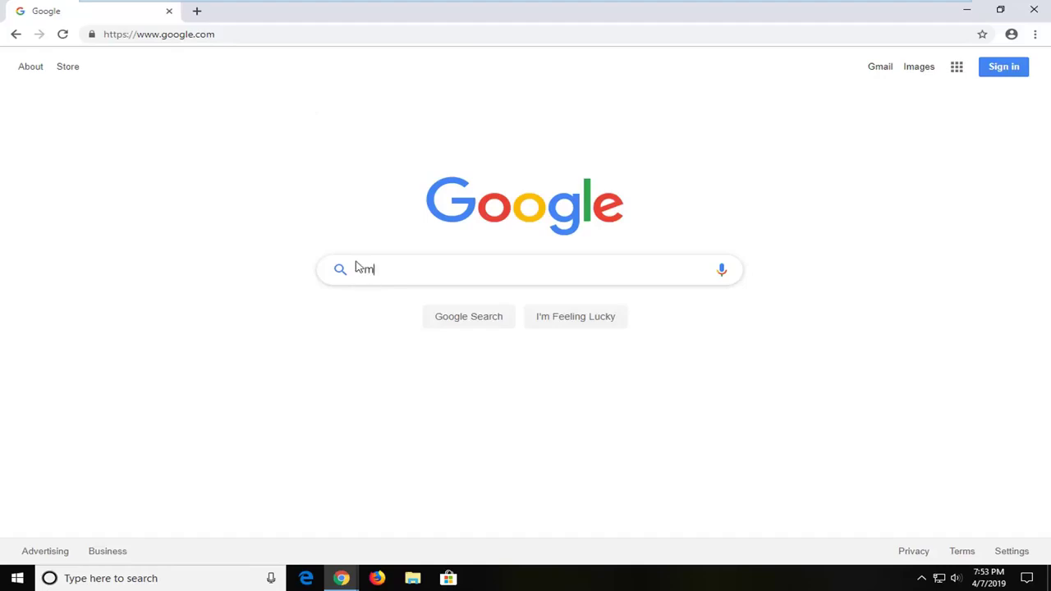
Search Google for 'microsoft visual c++ 2015'
type("icrosoft visia")
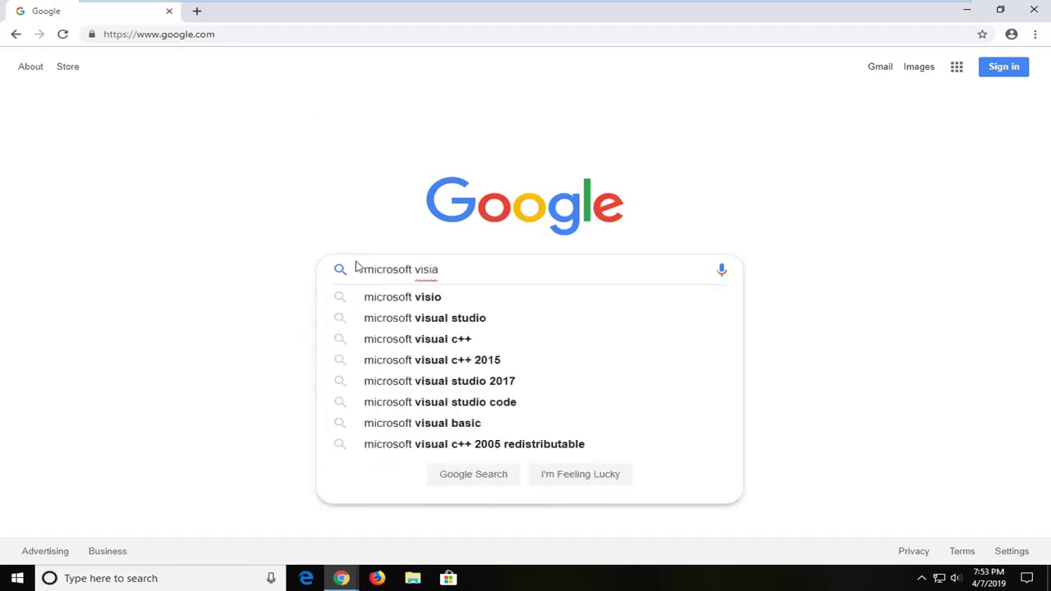
key("BackSpace")
key("BackSpace")
type("ual c++ 21")
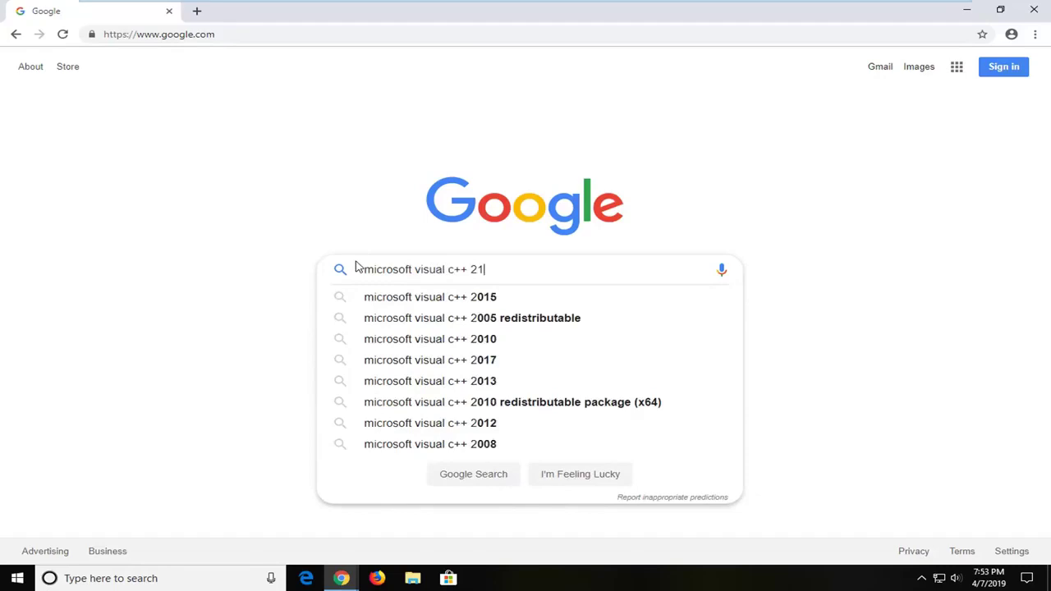
key("BackSpace")
type("015")
key("Return")
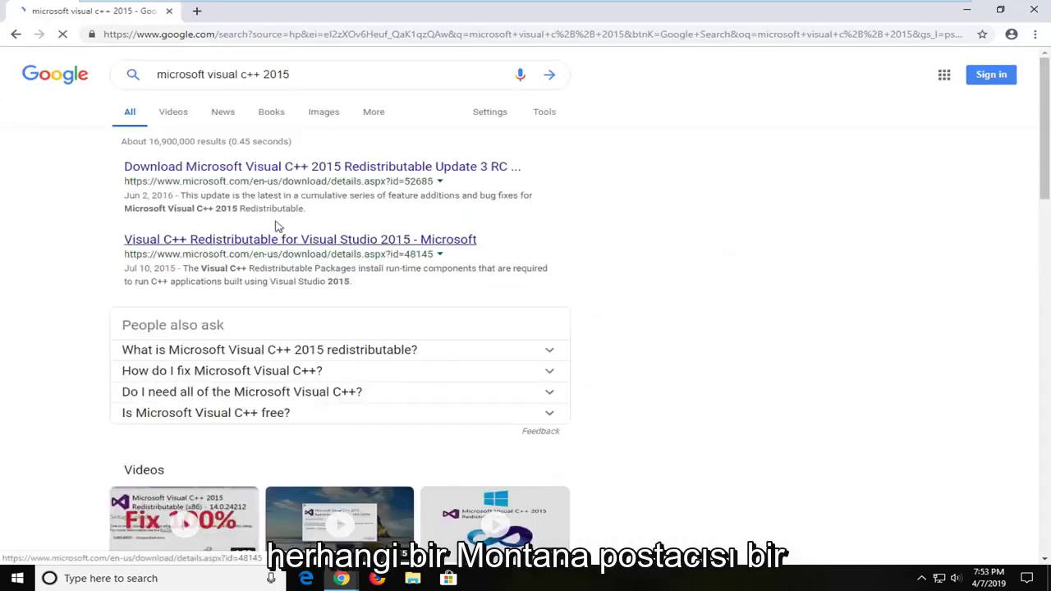
Open Microsoft's Visual C++ 2015 Redistributable Update 3 RC page, scrolled to the Download button
left_click(173, 168)
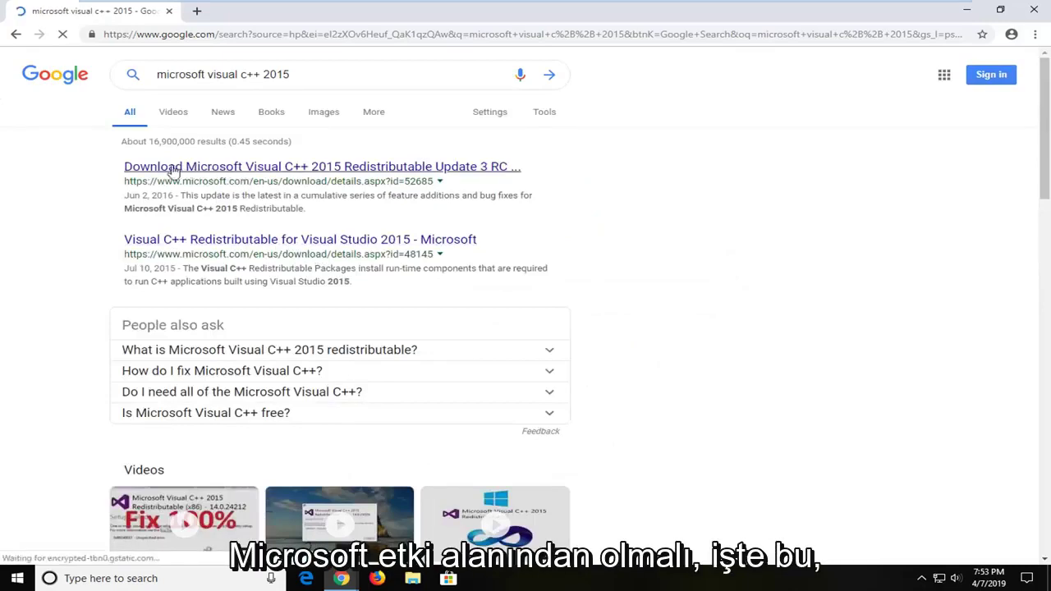
left_click(292, 173)
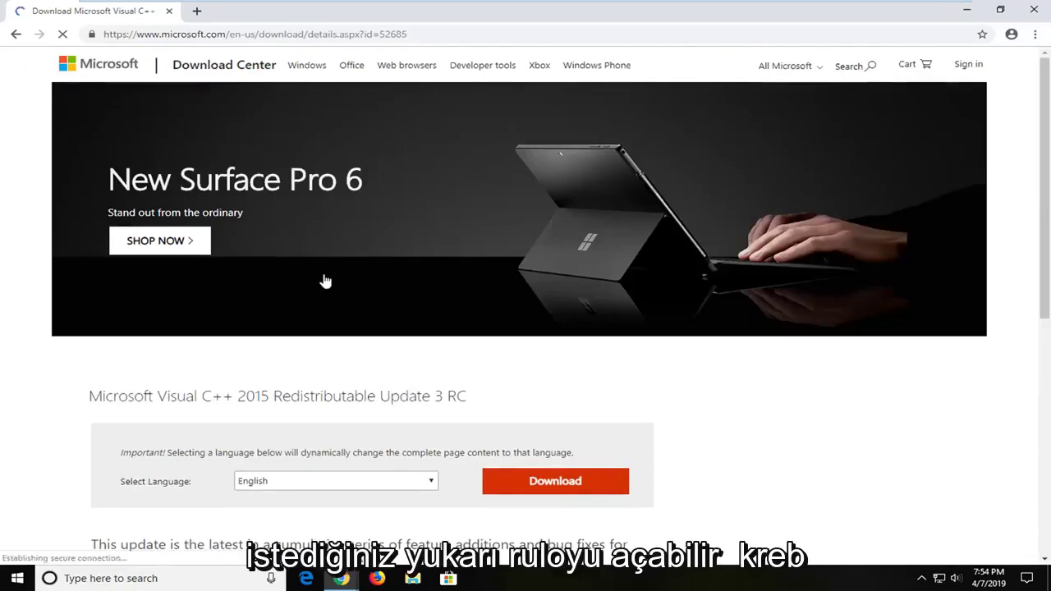
scroll(344, 355, "down", 1)
scroll(343, 355, "down", 1)
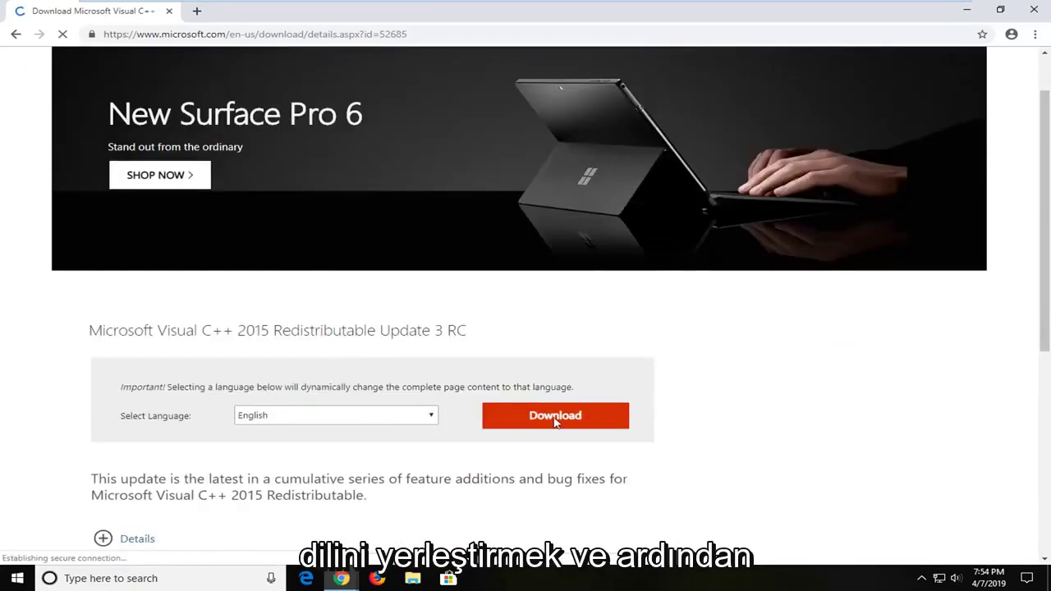
scroll(555, 423, "down", 1)
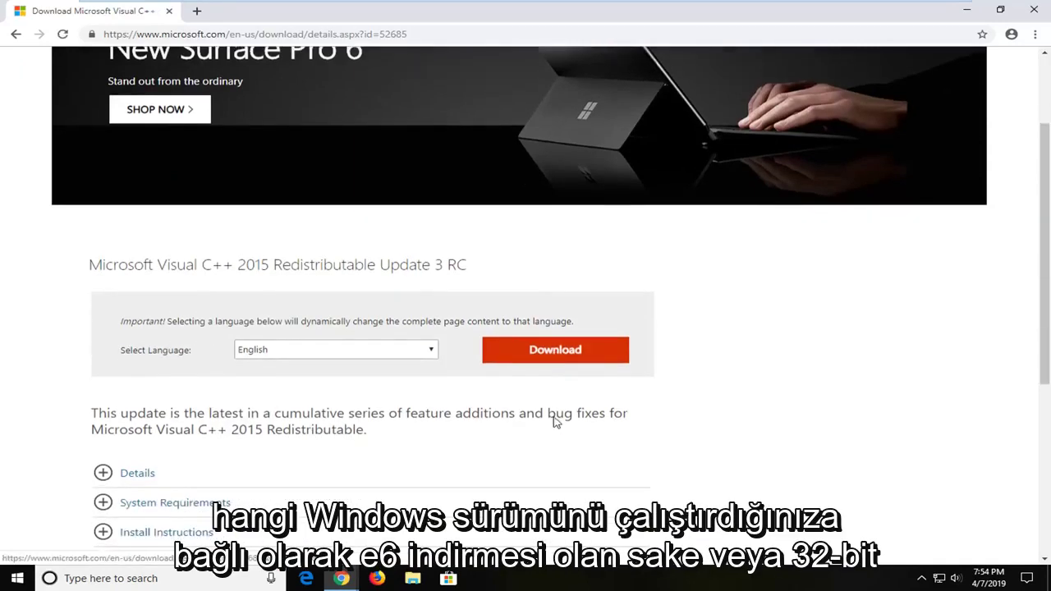
Choose vc_redist.x86.exe from the download file list and start its download
left_click(555, 423)
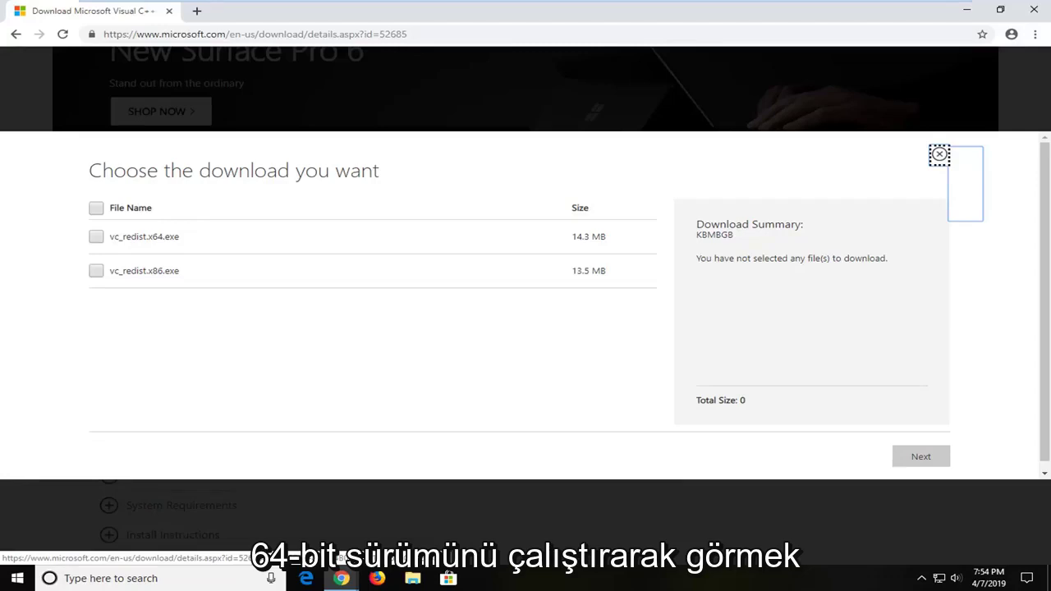
left_click_drag(146, 238, 185, 239)
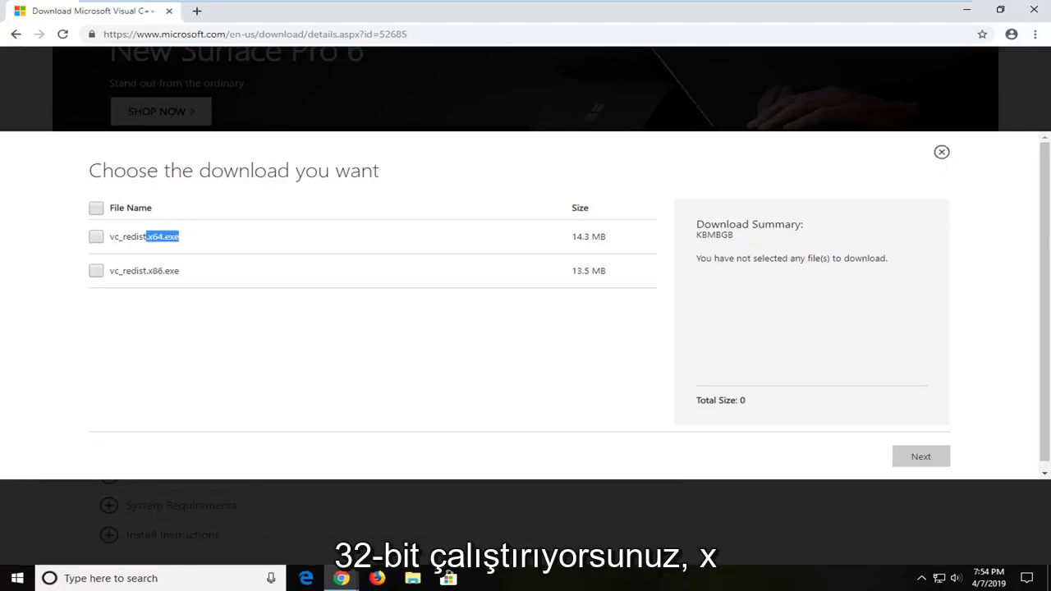
left_click_drag(146, 271, 185, 273)
left_click(149, 271)
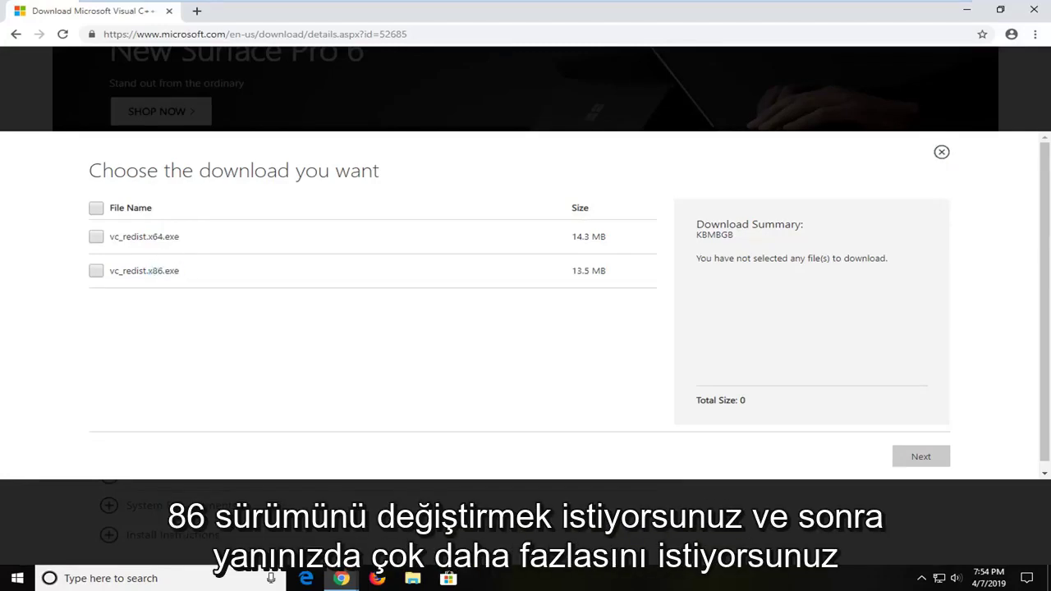
left_click(96, 272)
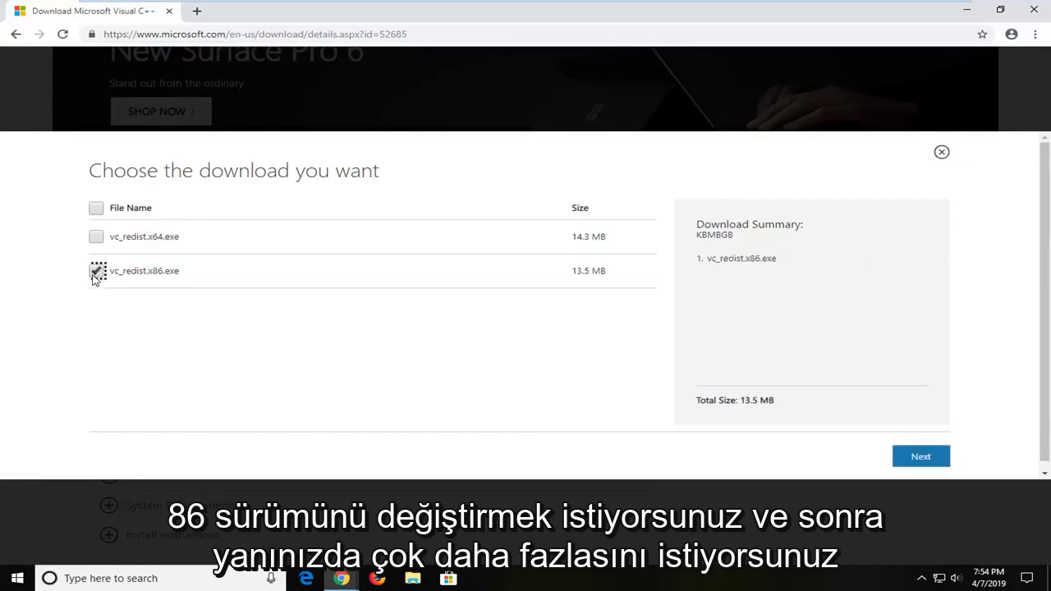
left_click(920, 460)
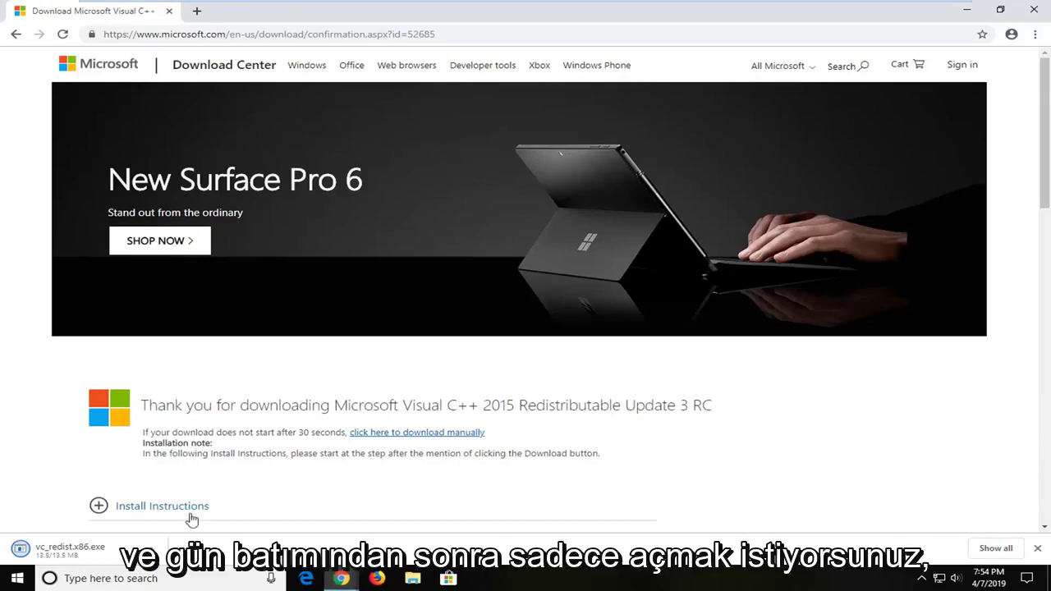
Run vc_redist.x86.exe, accept the license and install, approving the UAC prompt
left_click(65, 549)
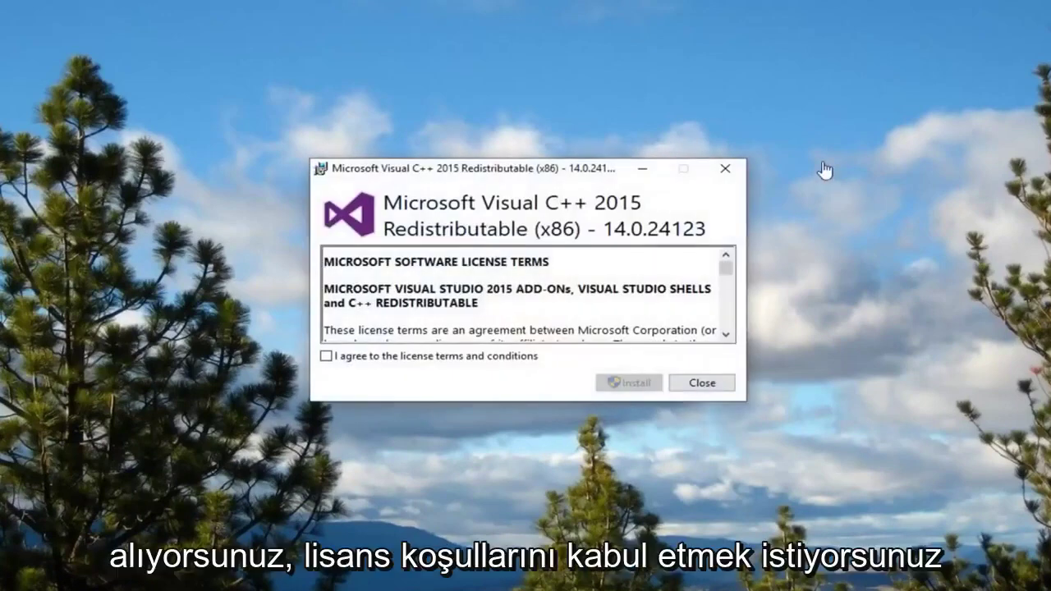
left_click(407, 361)
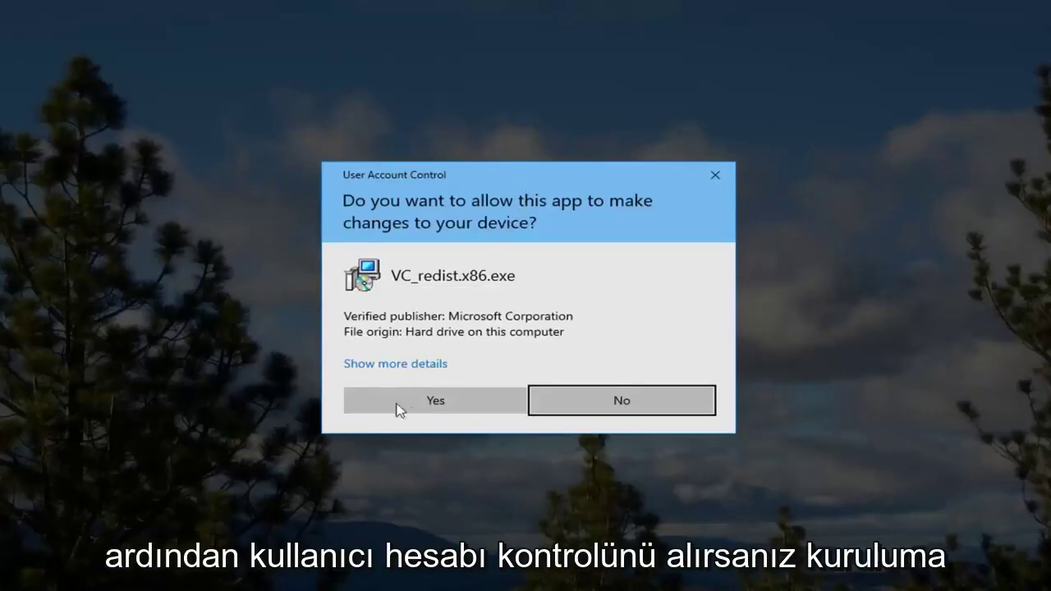
left_click(404, 406)
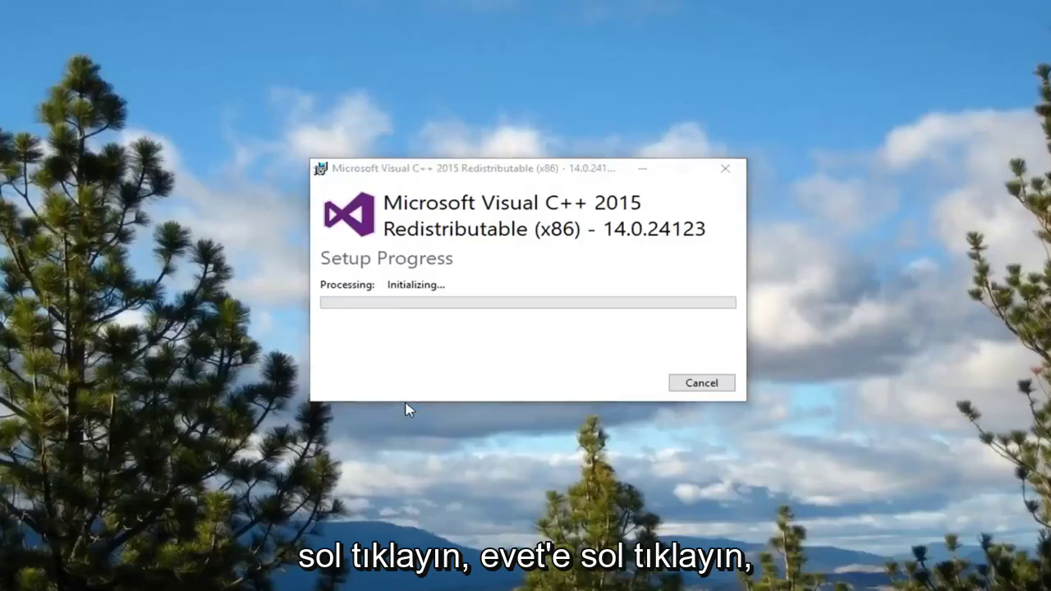